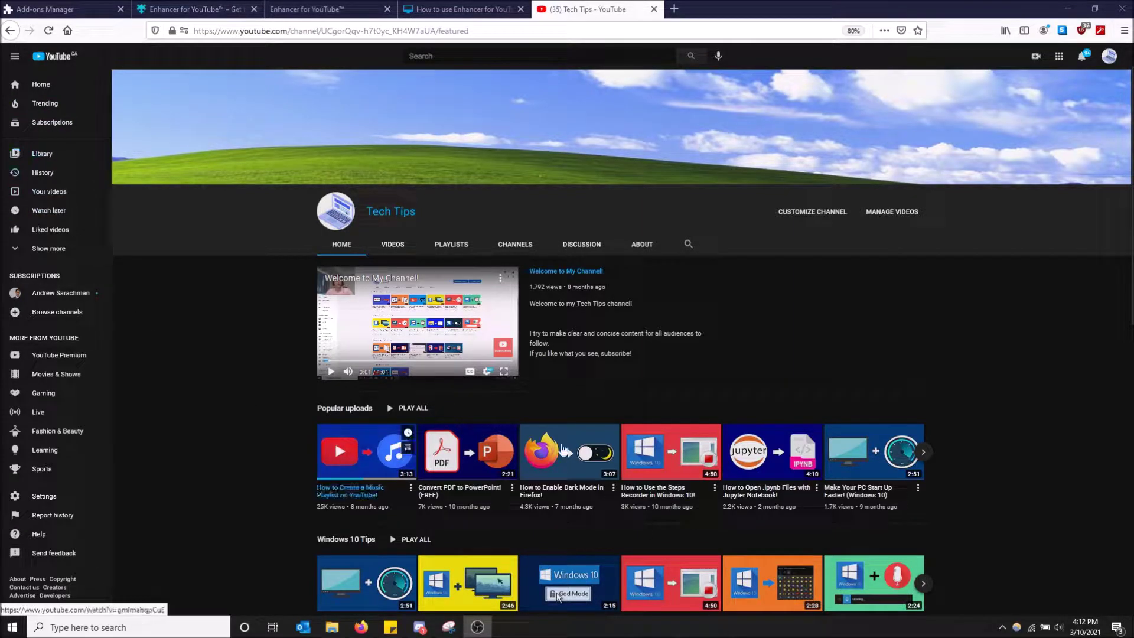
Step: Select the YouTube™ (Dark) theme in Enhancer options, then go back to the Tech Tips channel
left_click(304, 6)
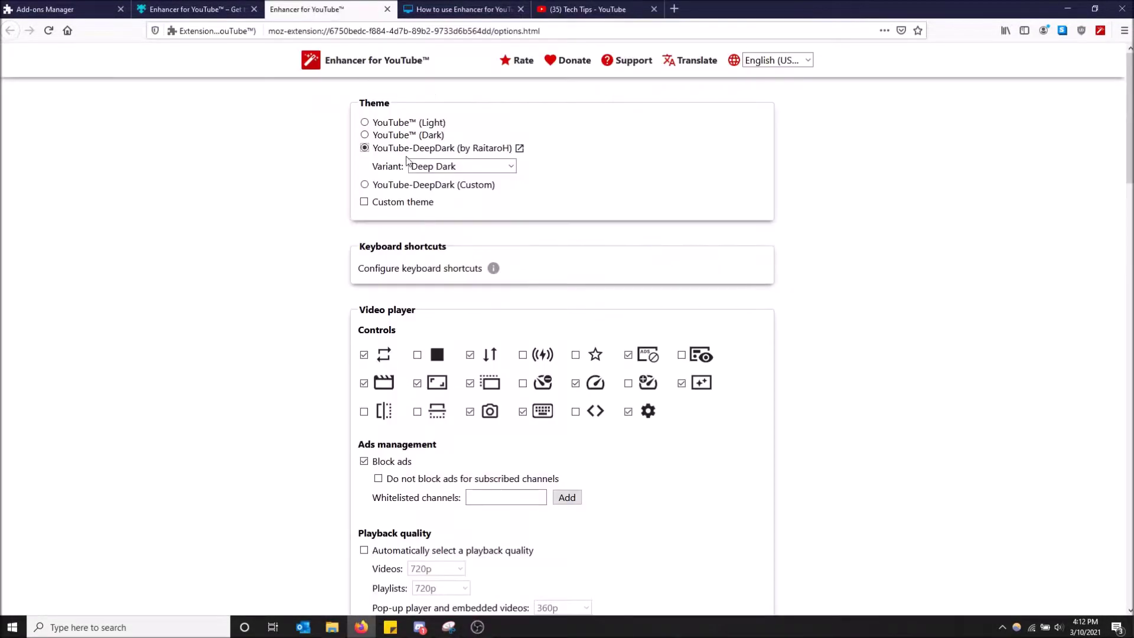
left_click(364, 135)
left_click(635, 5)
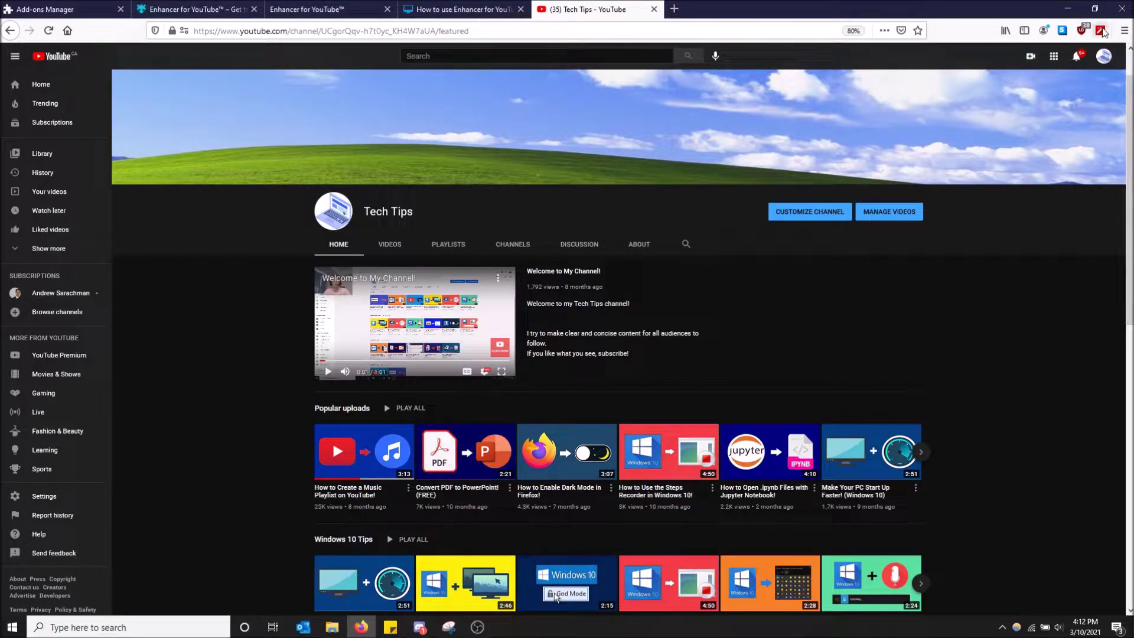
Step: Remove the Enhancer for YouTube™ extension from Firefox using its toolbar icon
right_click(1101, 31)
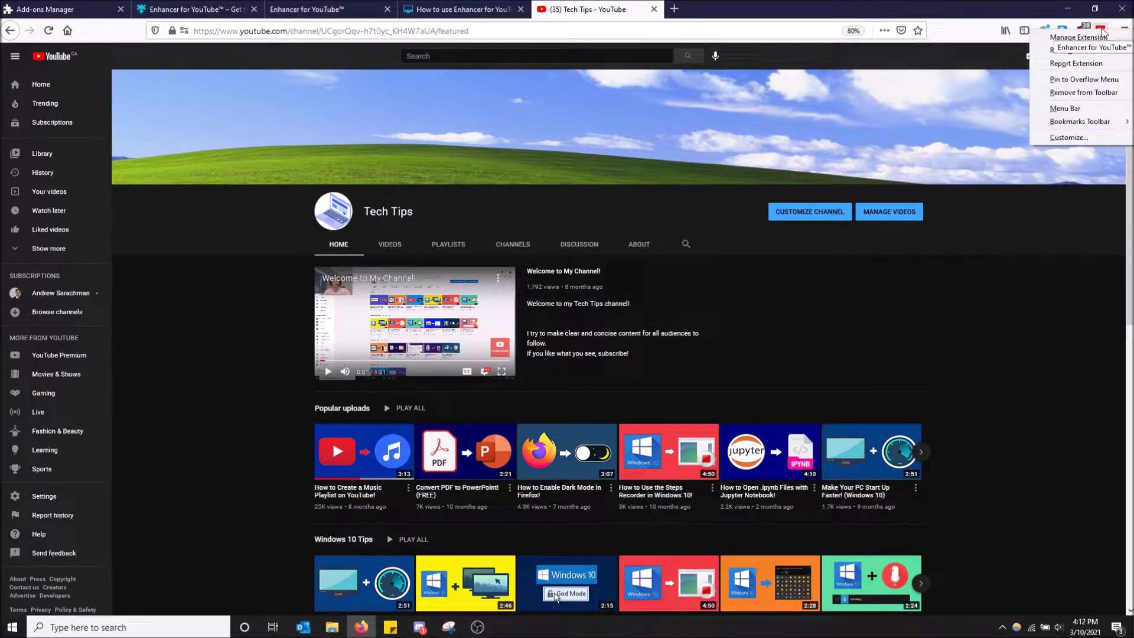
left_click(1077, 50)
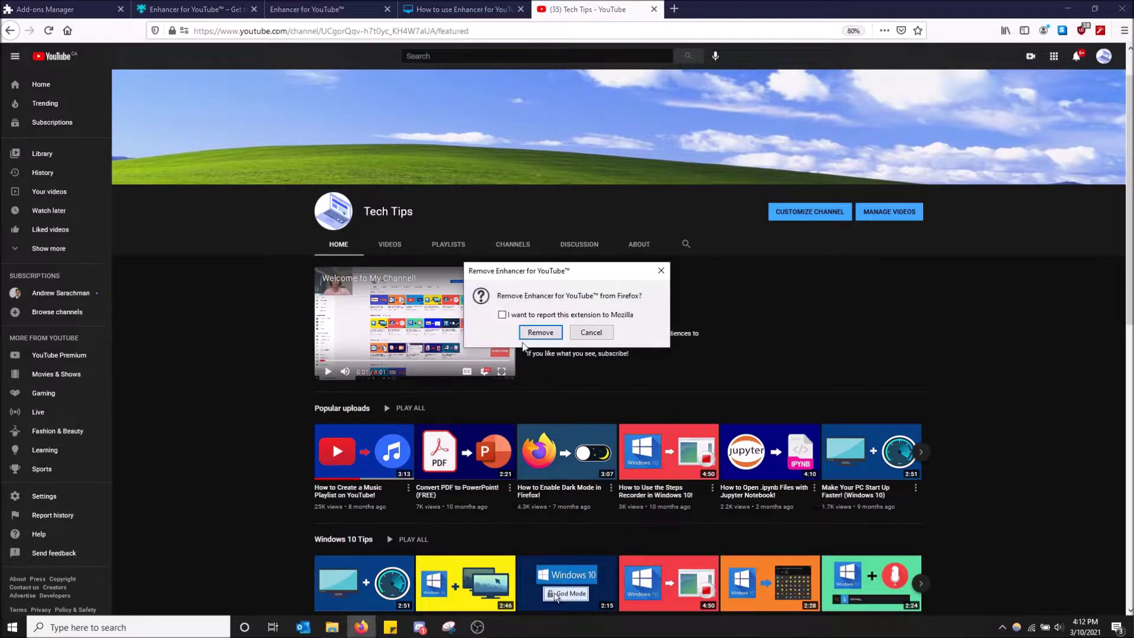
left_click(538, 333)
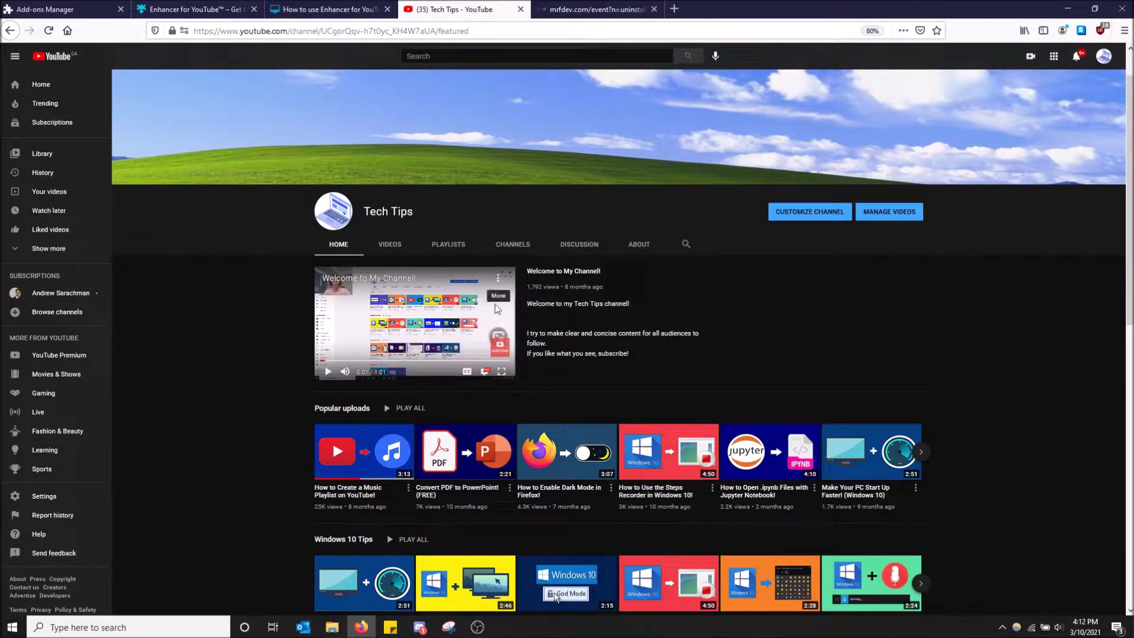
Step: Close the uninstall feedback, how-to guide, options and Add-ons Manager tabs
left_click(655, 10)
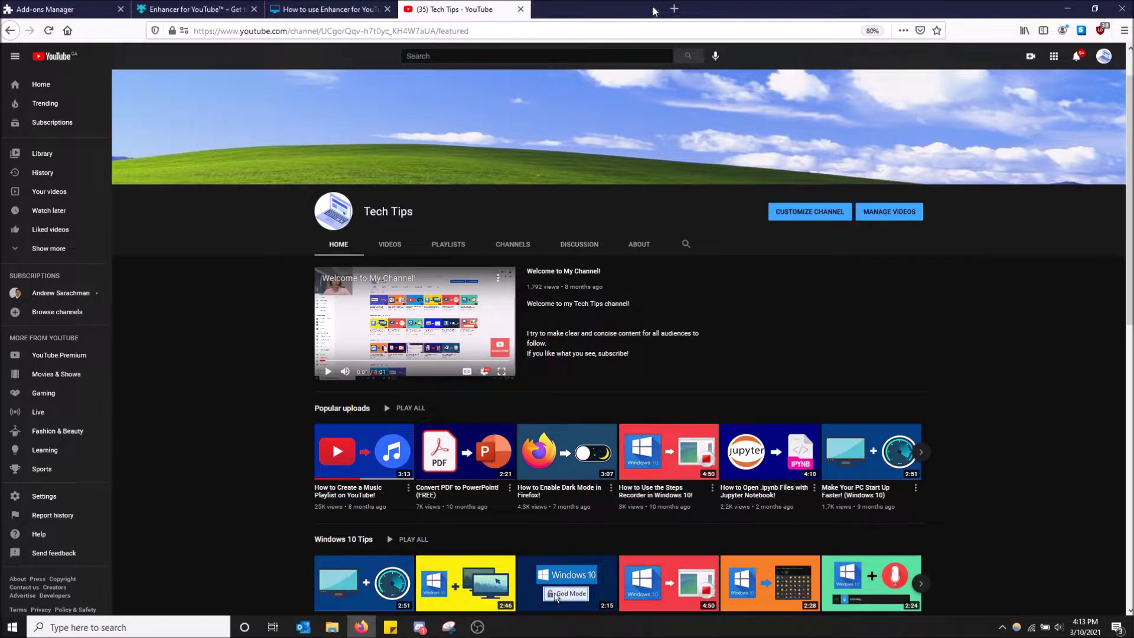
left_click(387, 9)
left_click(254, 9)
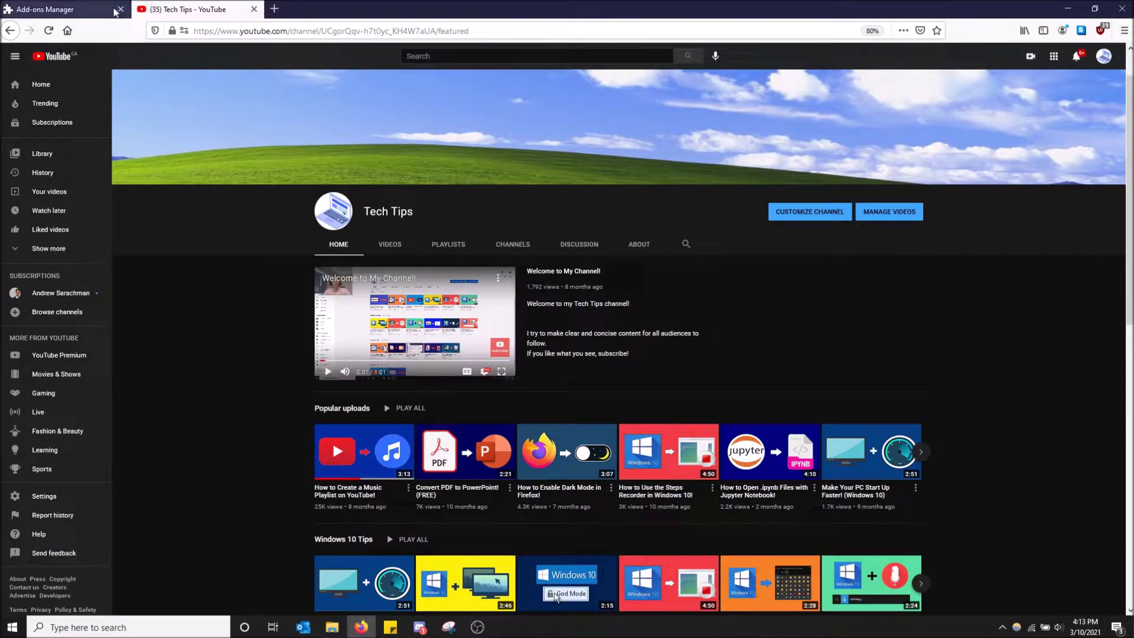
left_click(120, 9)
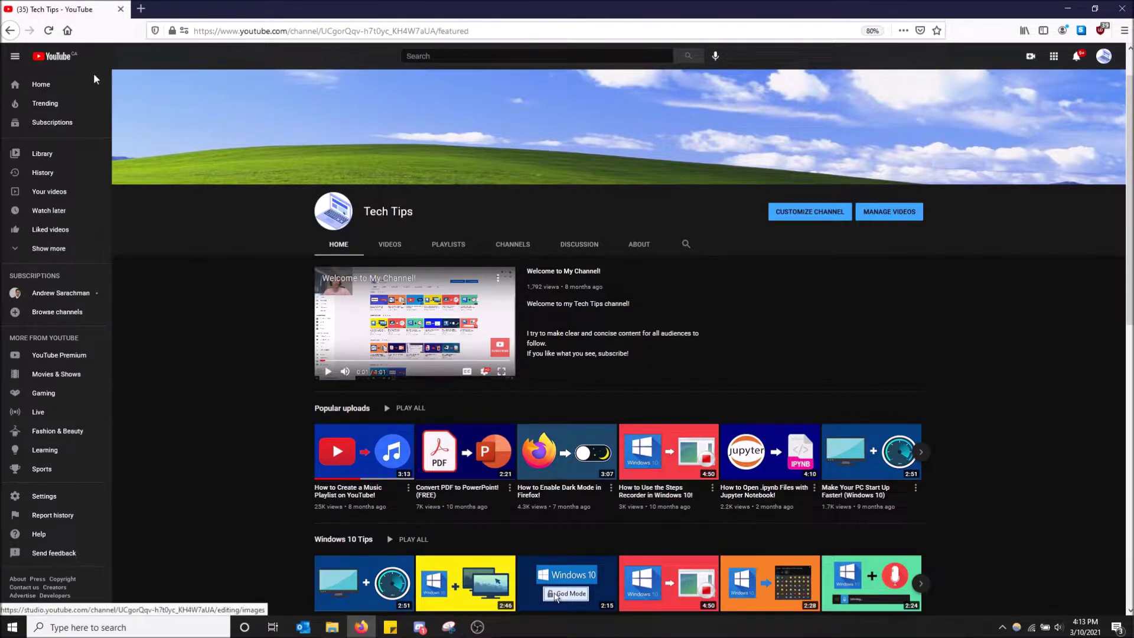
Step: Reload the channel page and search Firefox add-ons for 'youtube enhan' to open Enhancer for YouTube™
left_click(49, 31)
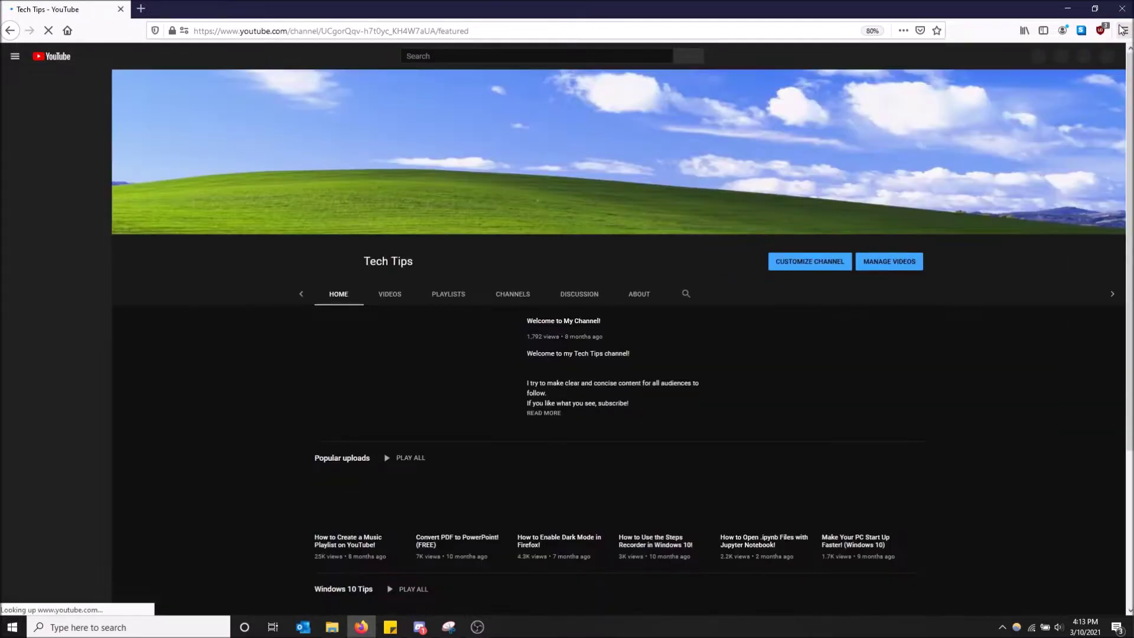
left_click(1124, 31)
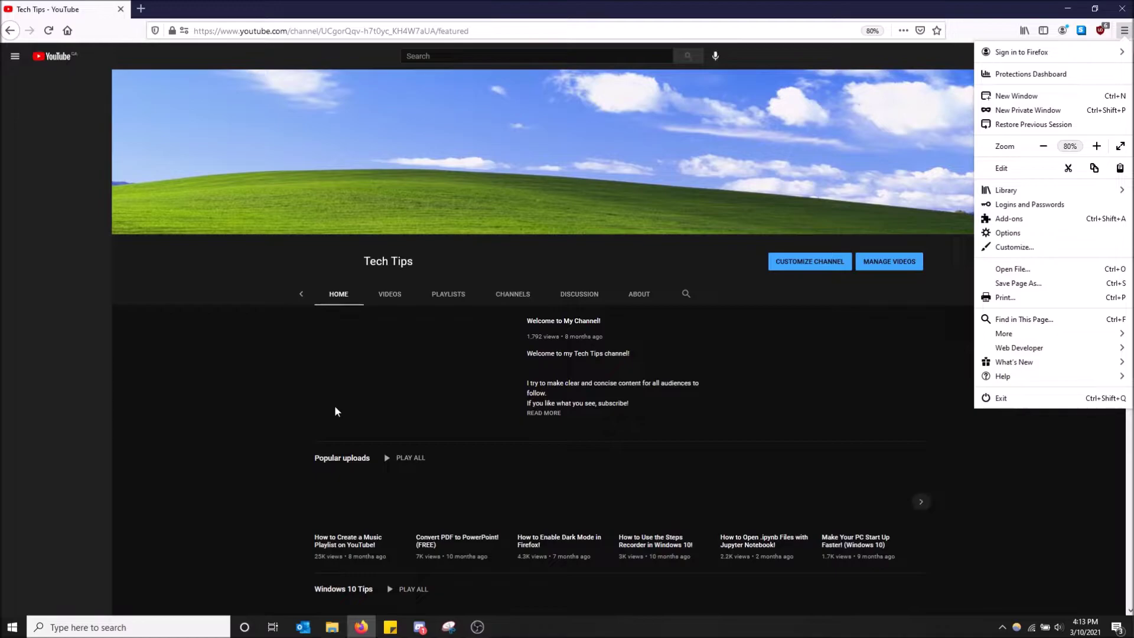
left_click(328, 423)
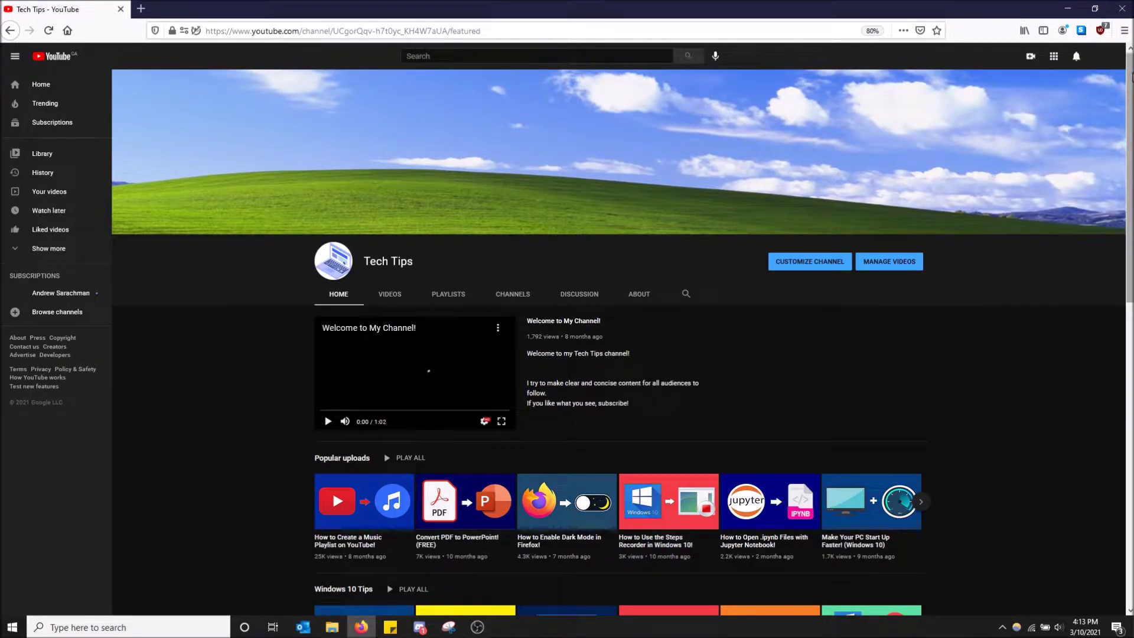
left_click(1124, 30)
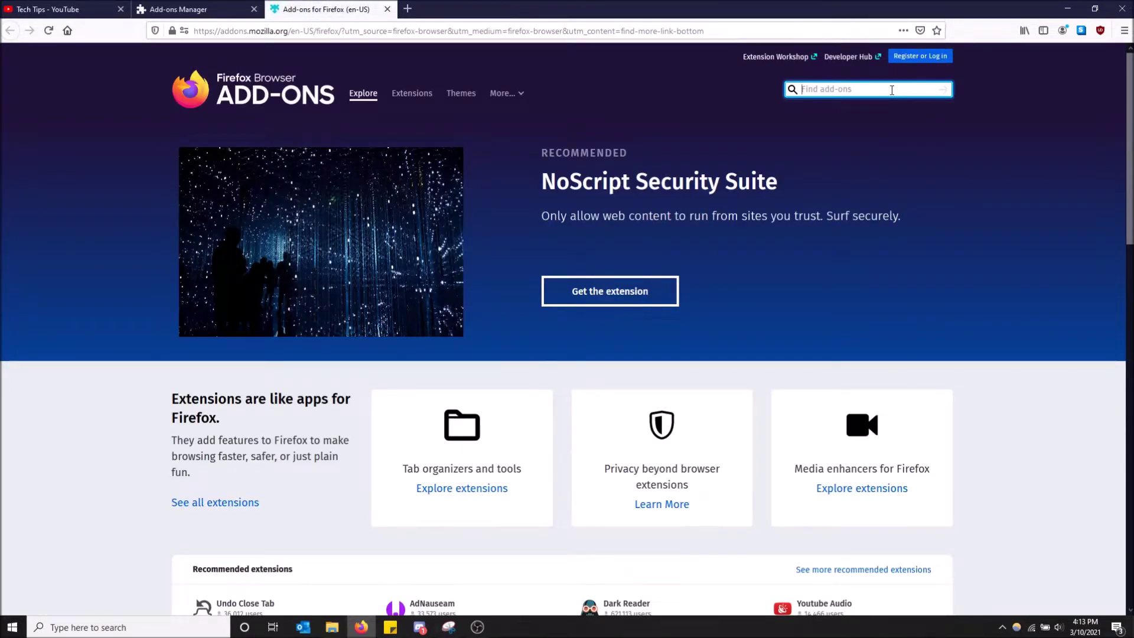
type("youtube enhan")
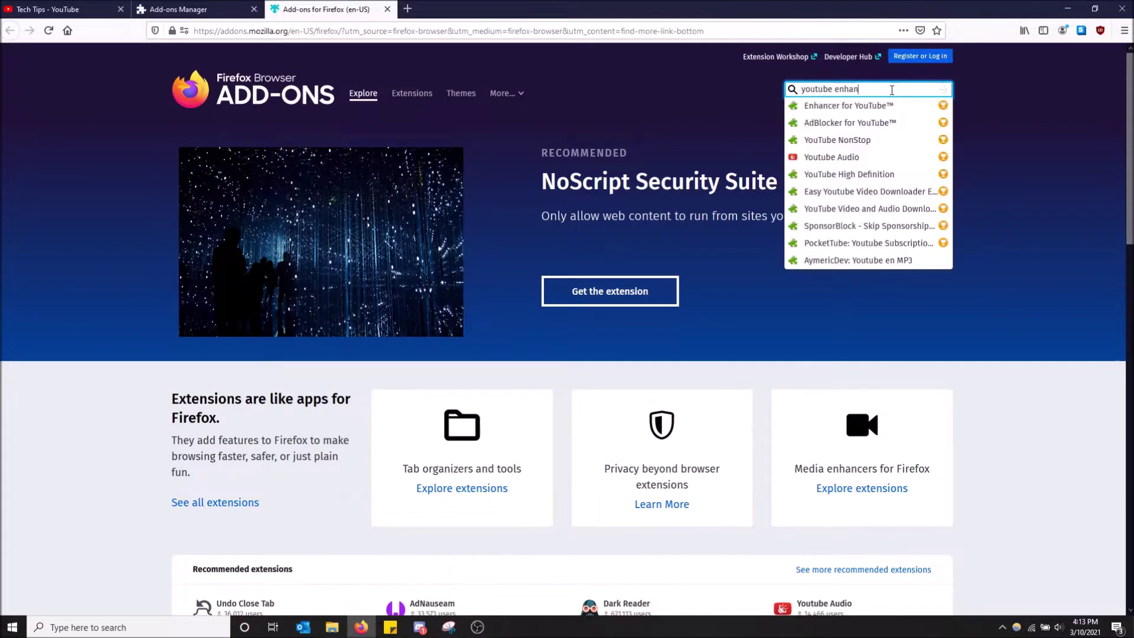
left_click(838, 112)
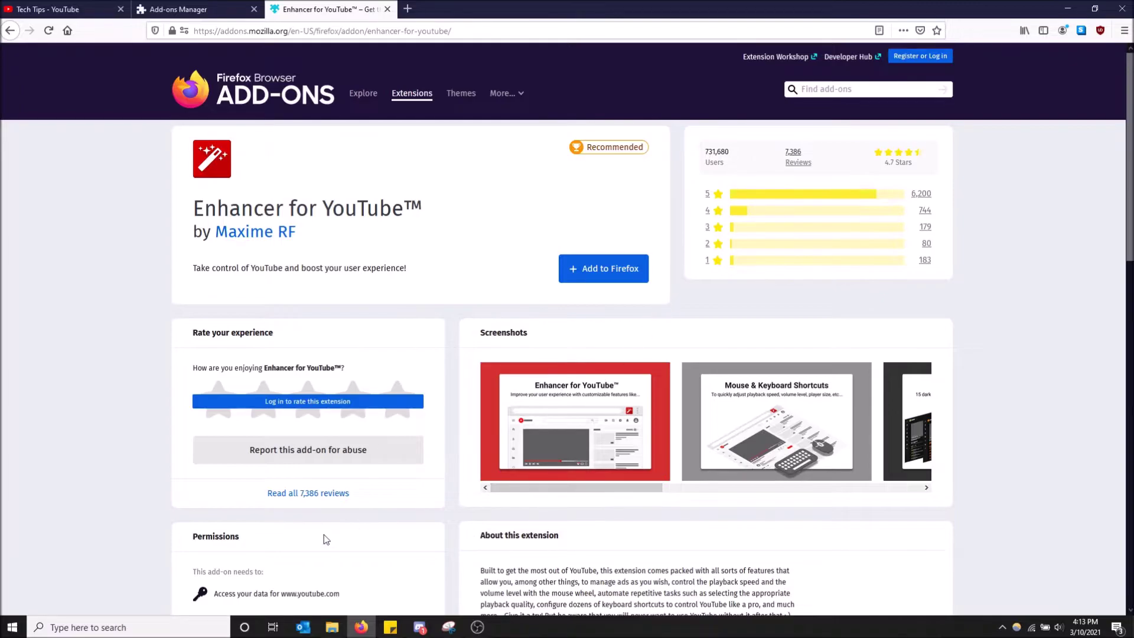
Step: Start installing Enhancer for YouTube™ with Add to Firefox on its listing page
scroll(313, 501, "down", 5)
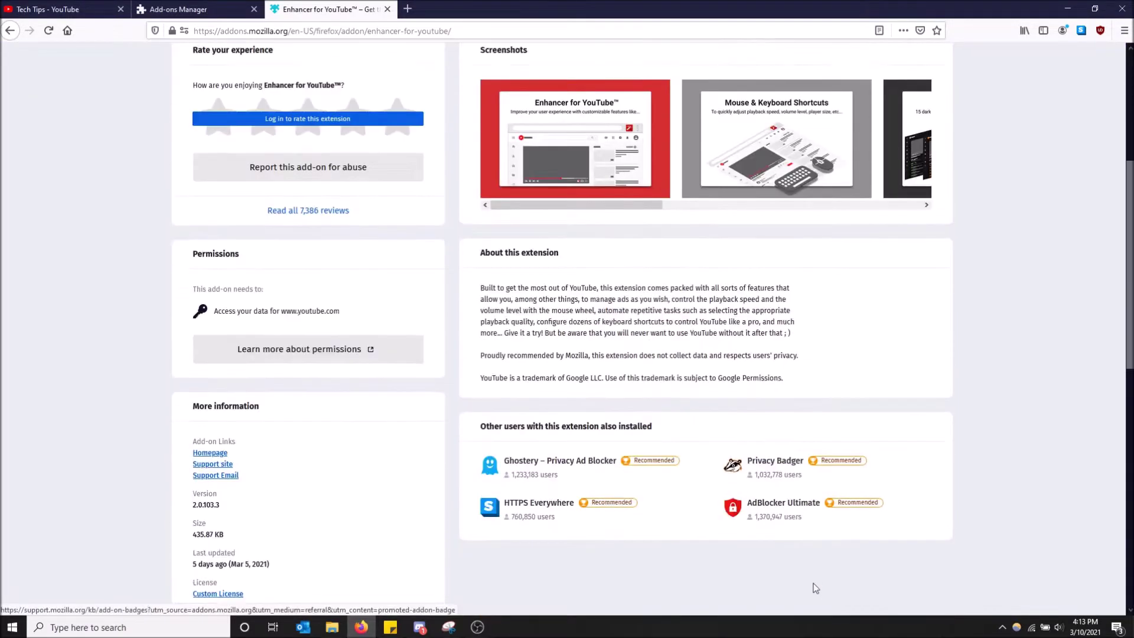
scroll(781, 580, "up", 5)
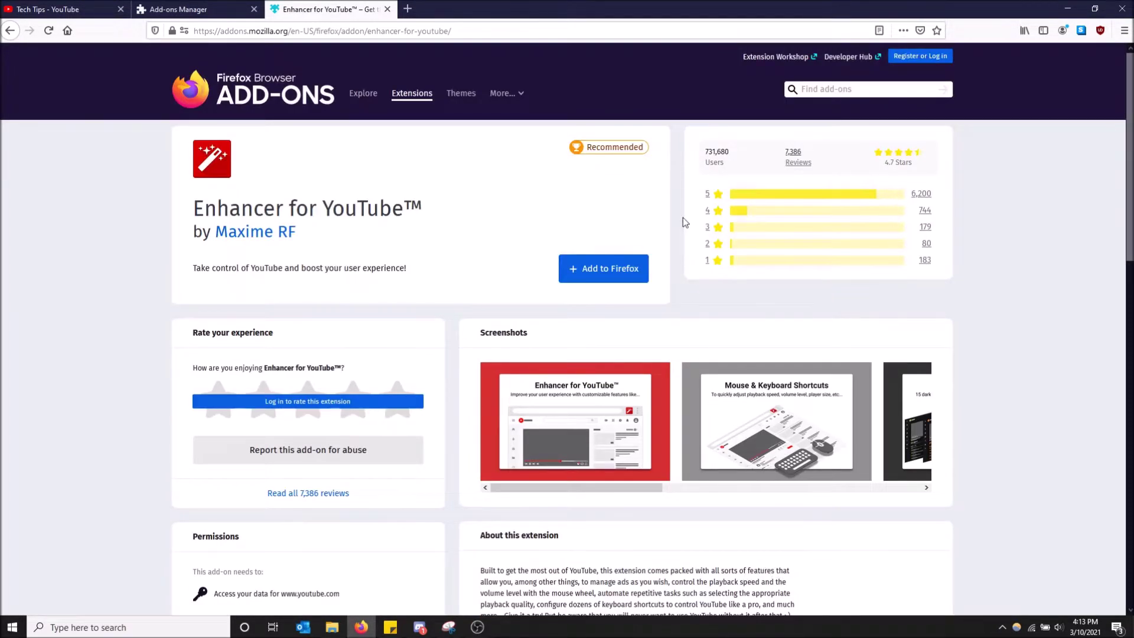
scroll(650, 233, "down", 1)
scroll(616, 244, "up", 1)
left_click(618, 270)
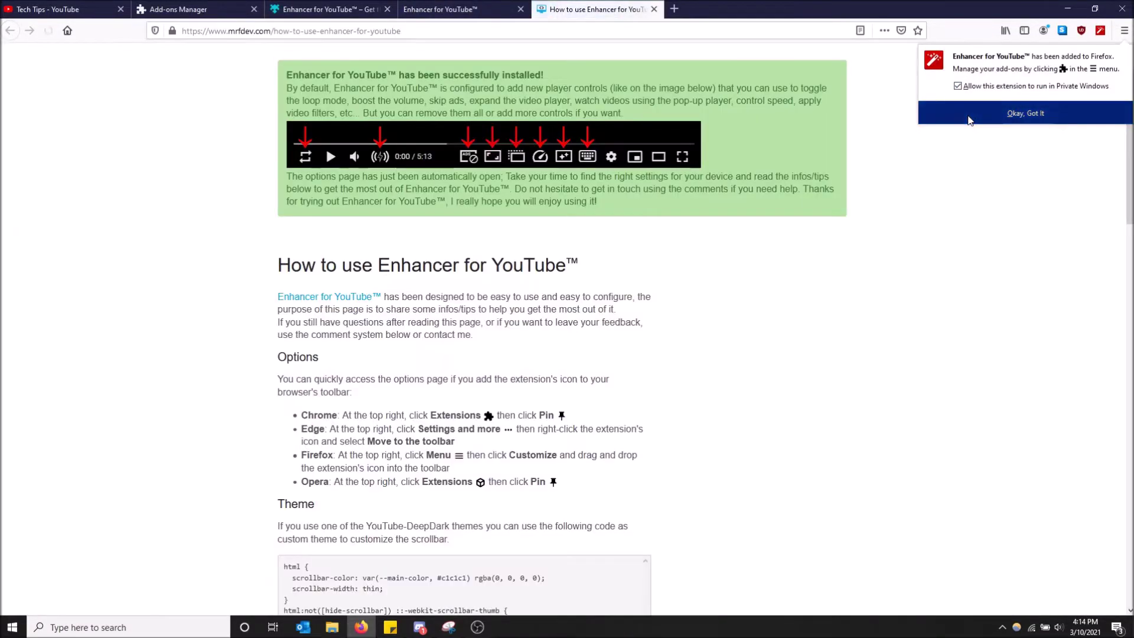
Step: Dismiss the extension-added notice and drag the Tech Tips channel tab to the end of the tab bar
left_click(969, 118)
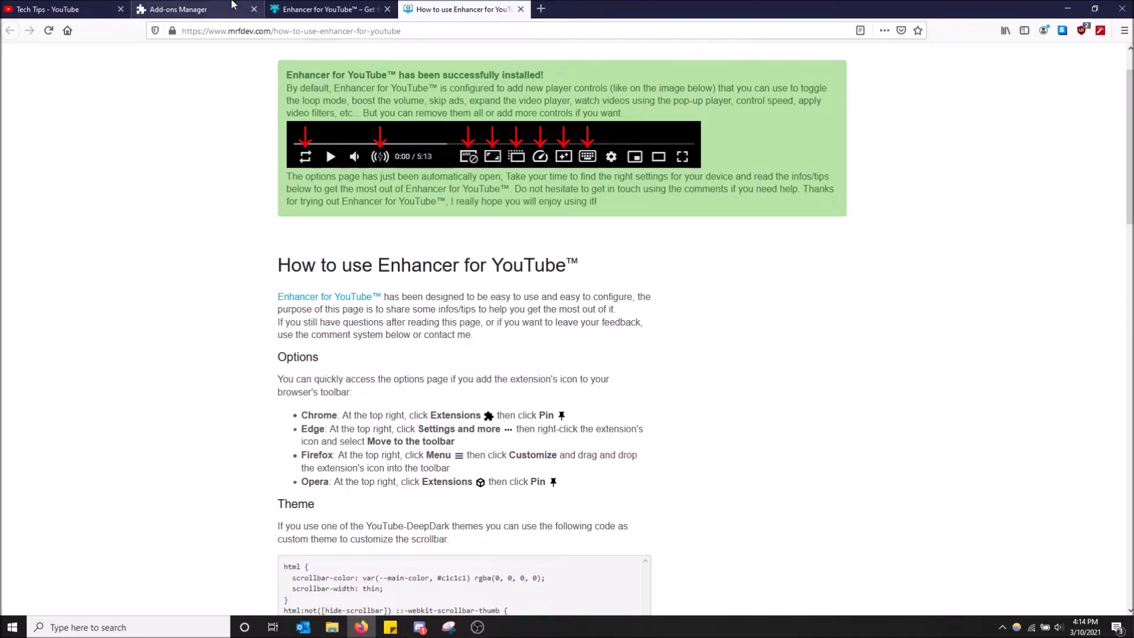
left_click(59, 6)
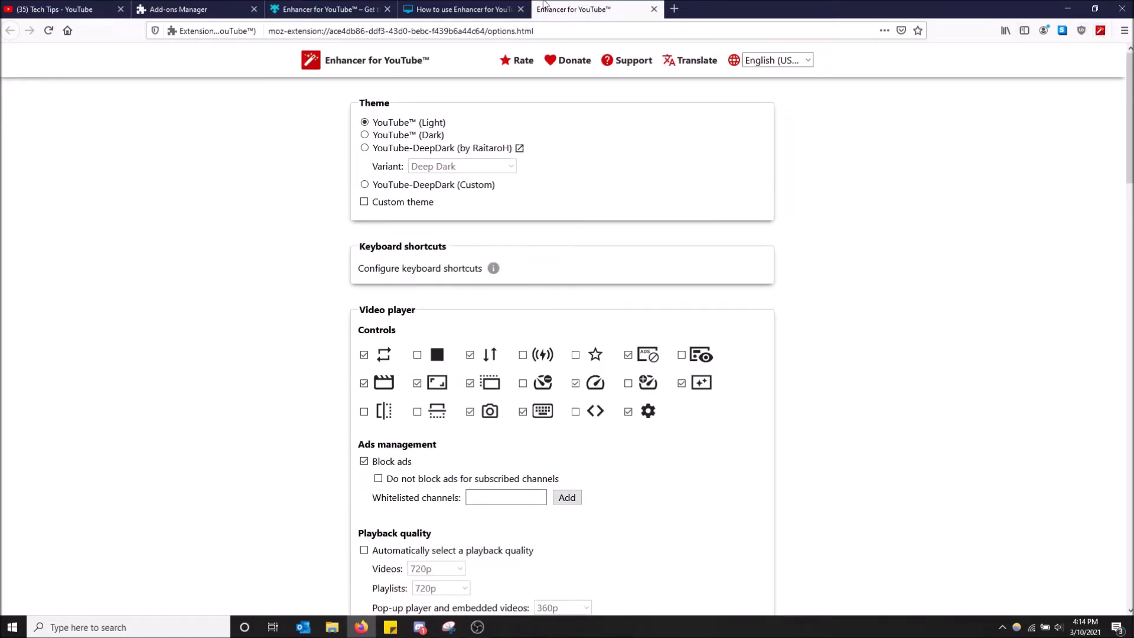
scroll(456, 355, "down", 9)
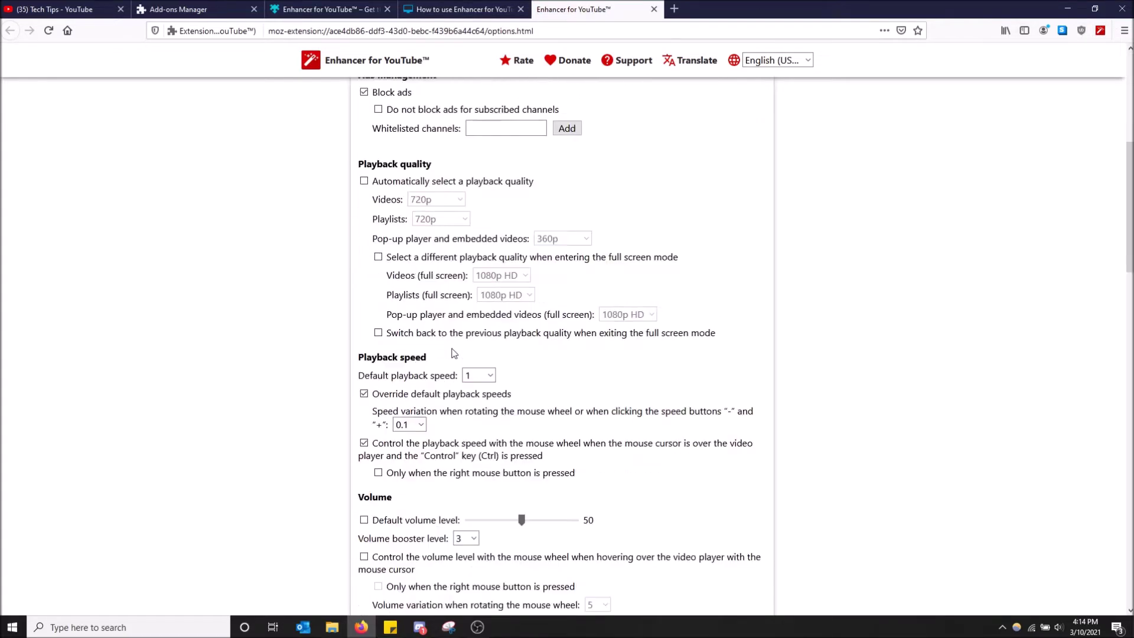
scroll(434, 379, "up", 9)
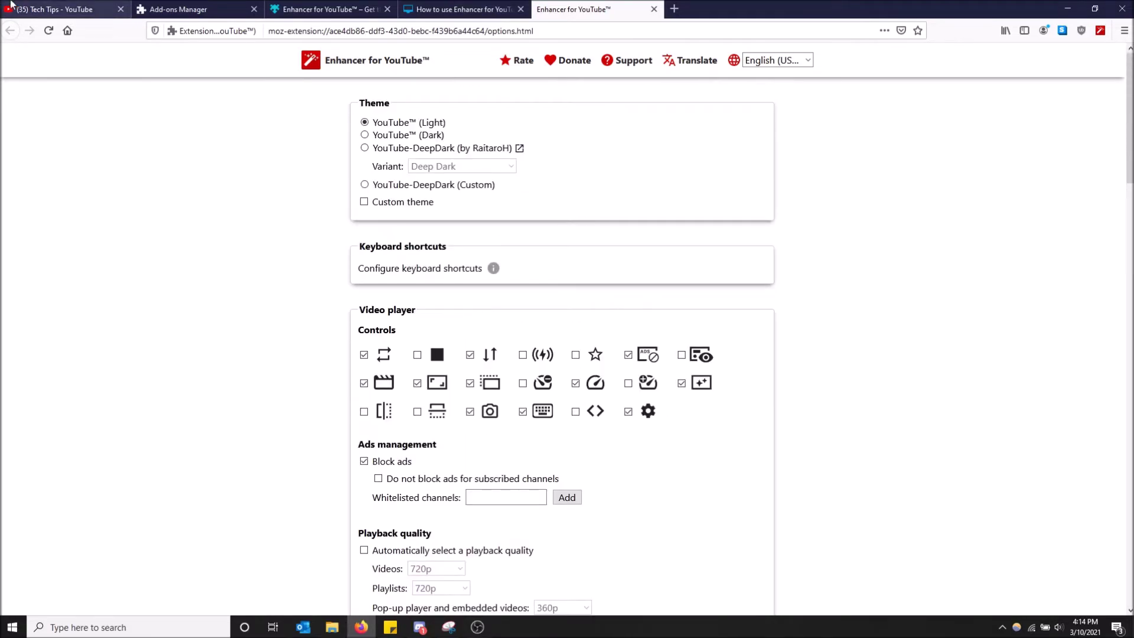
left_click(52, 8)
left_click_drag(52, 8, 685, 12)
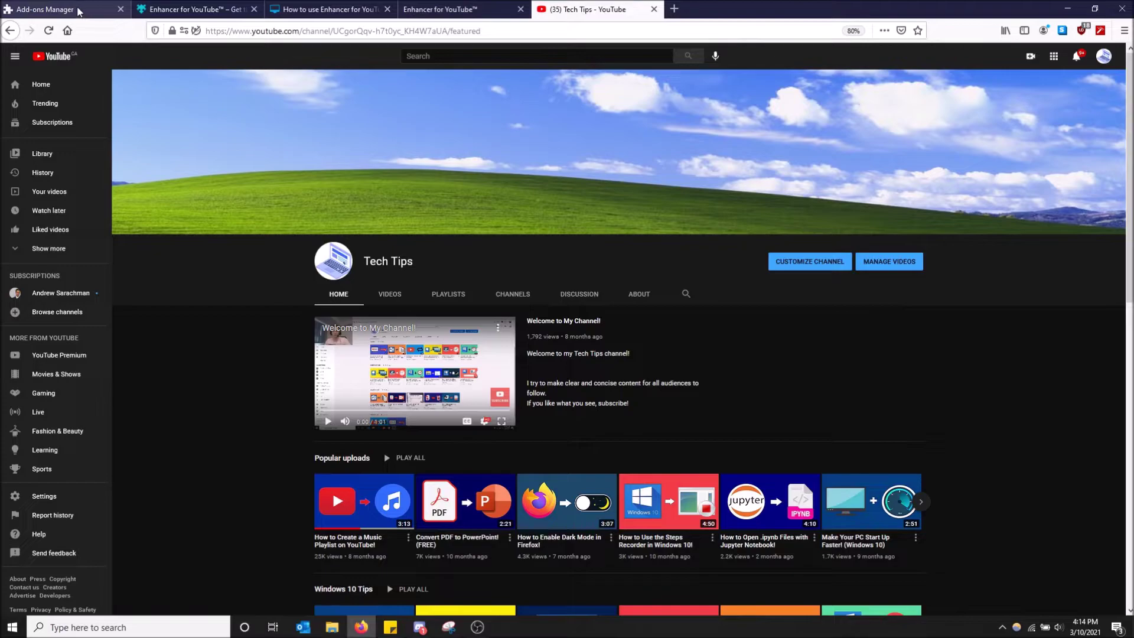
Step: Select the YouTube-DeepDark (Deep Dark) theme and check the Tech Tips channel rendered with it
left_click(513, 12)
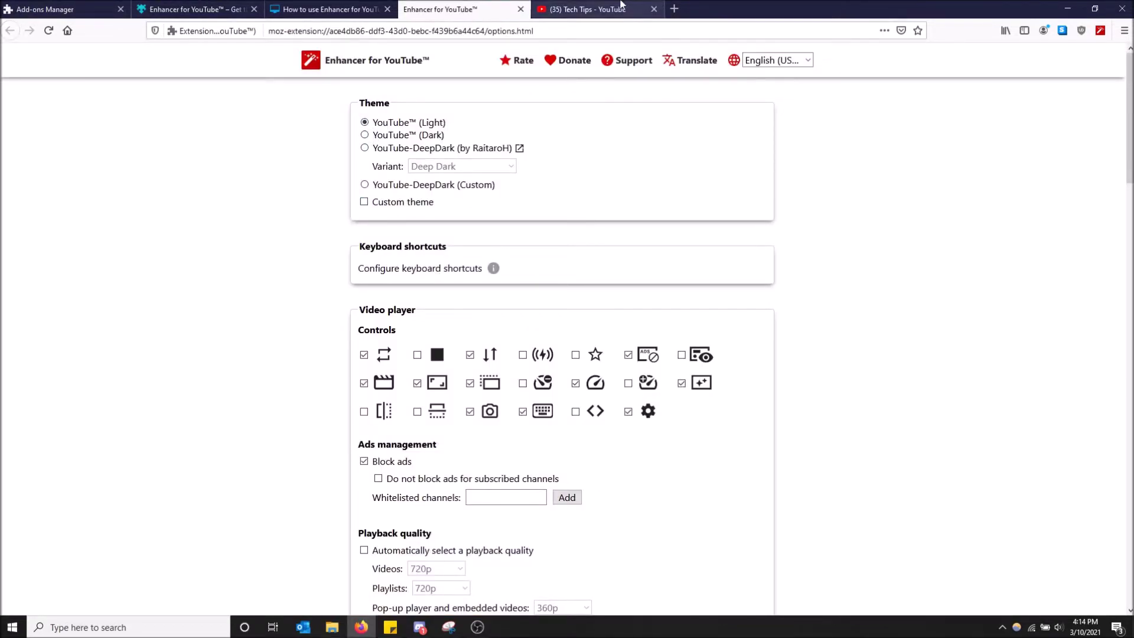
left_click(620, 8)
left_click(483, 5)
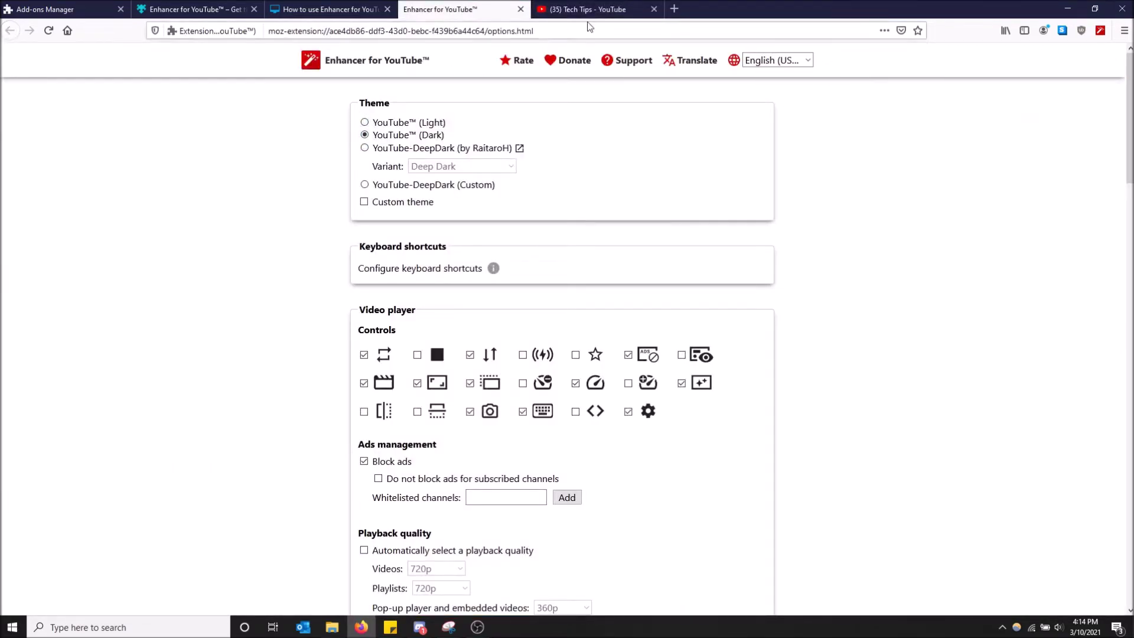
left_click(593, 8)
left_click(484, 5)
left_click(365, 148)
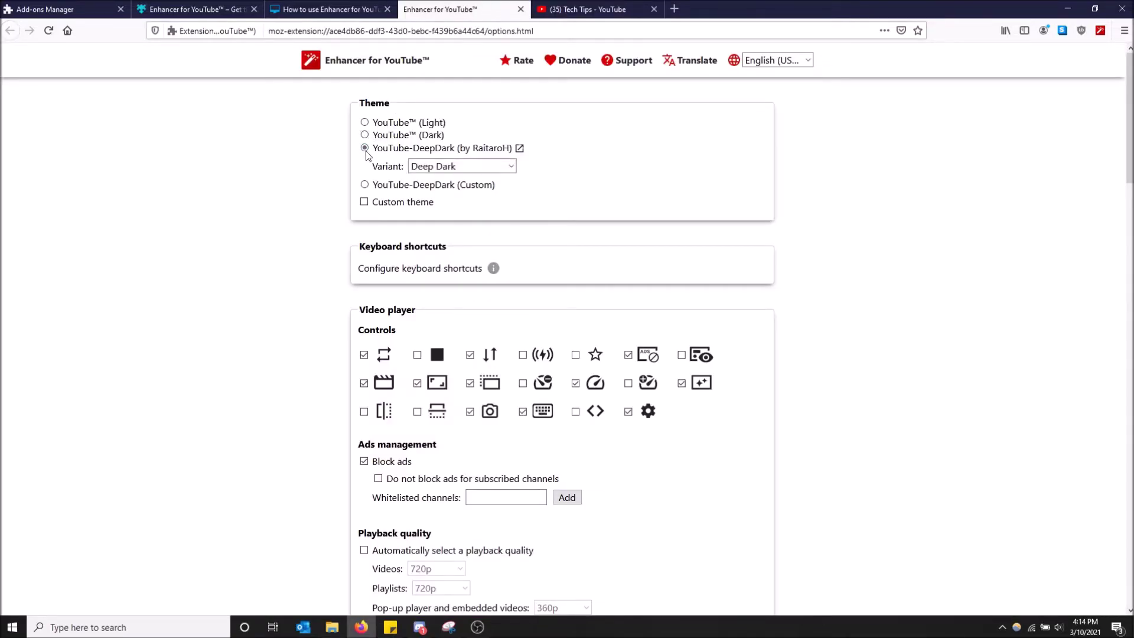
left_click(631, 7)
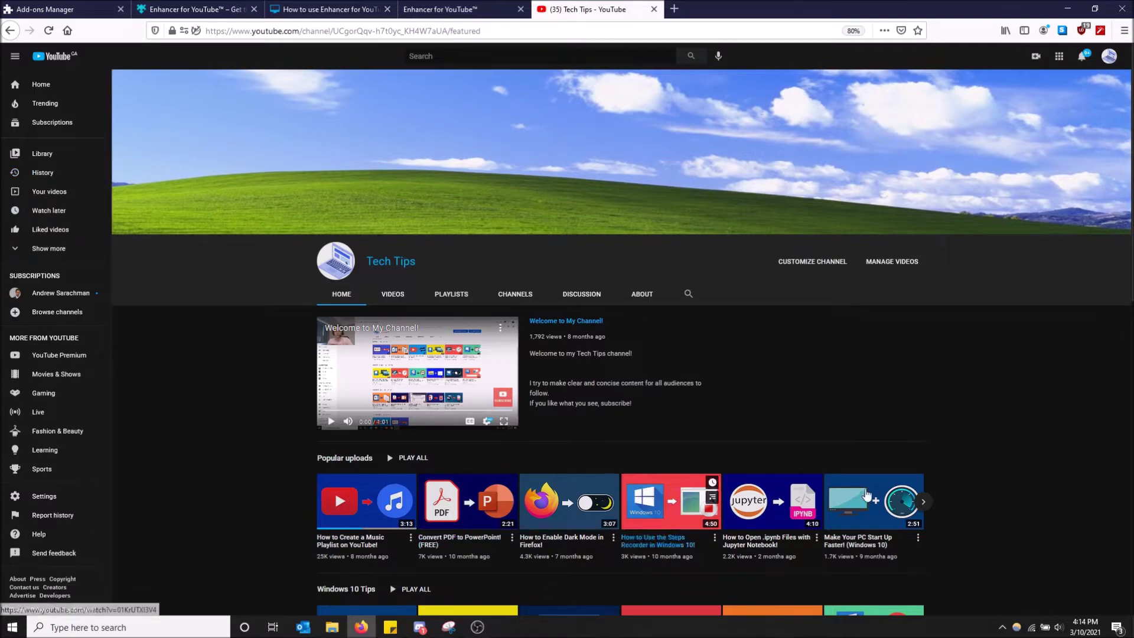
Step: Apply the YouTube-DeepDark (Custom) theme and confirm a light grey custom colour
left_click(427, 10)
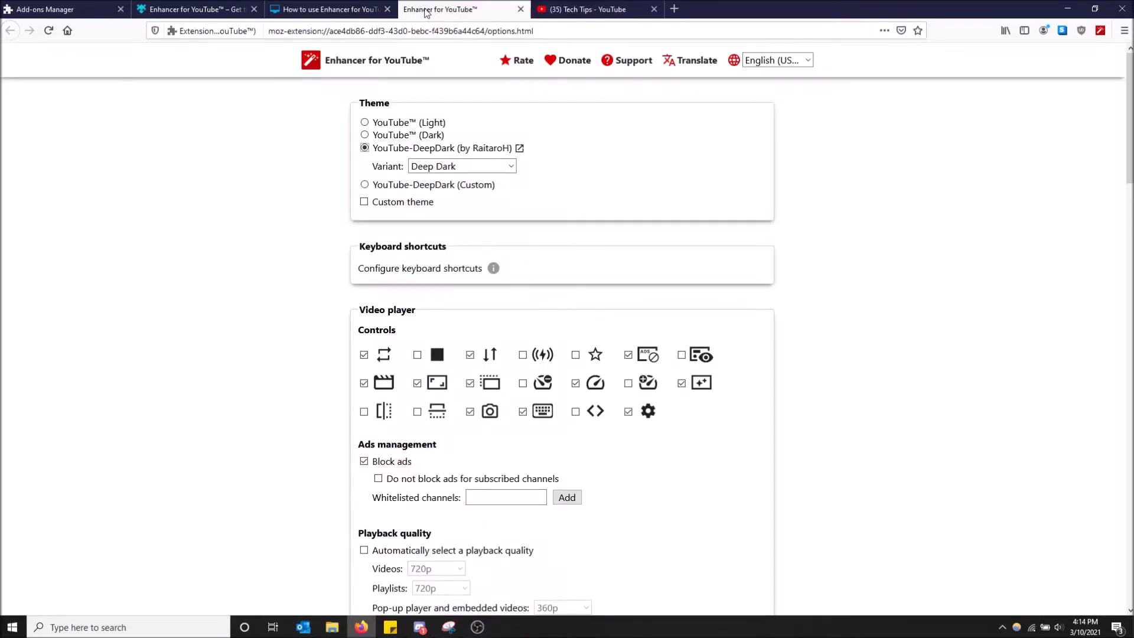
left_click(365, 186)
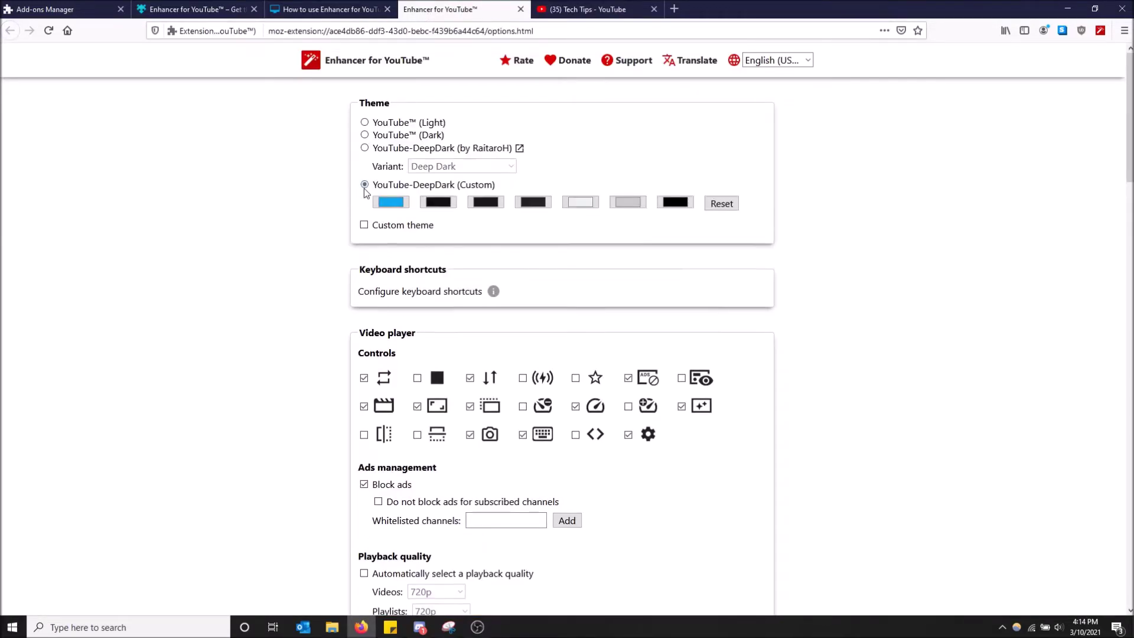
left_click(400, 204)
left_click(628, 203)
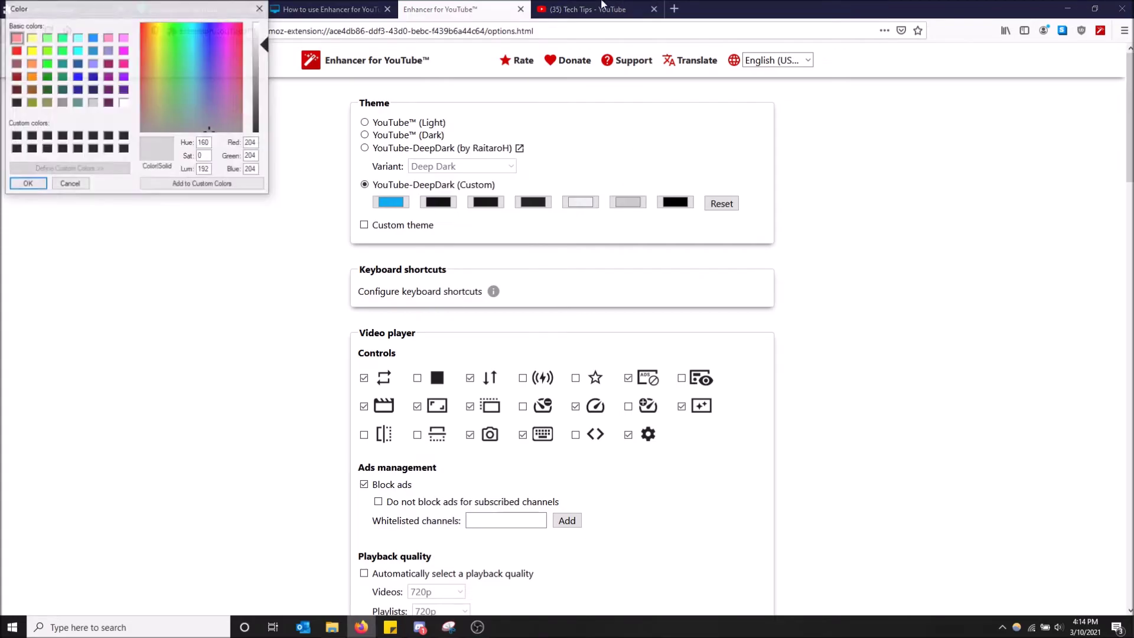
left_click(26, 185)
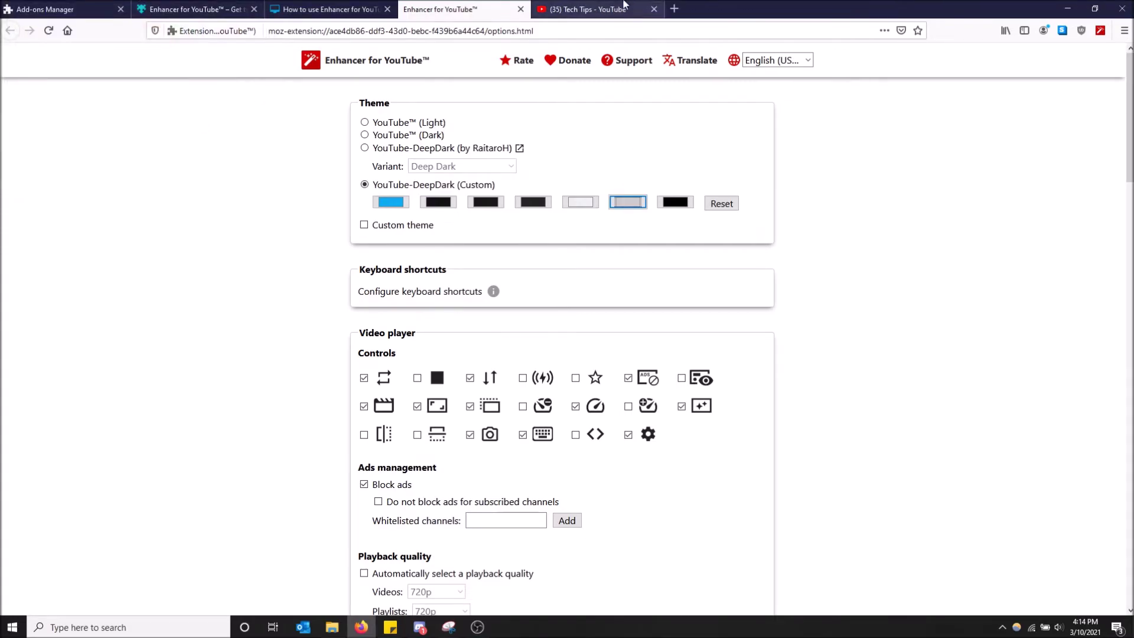
Step: Preview the channel with the custom colours, then tick the Custom theme option
left_click(588, 9)
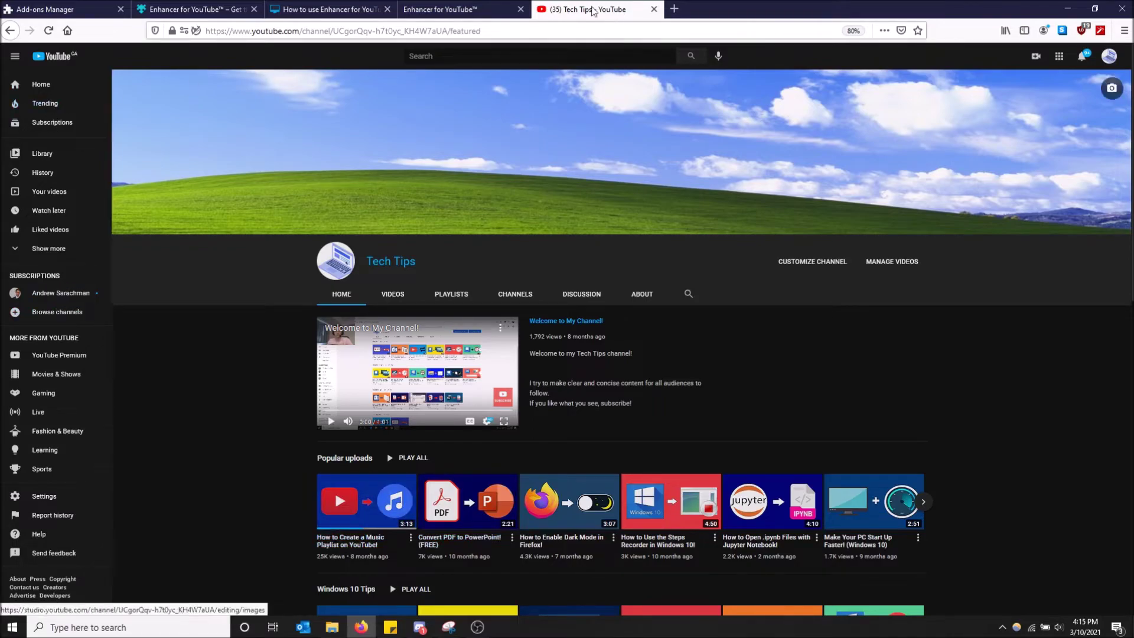
left_click(445, 10)
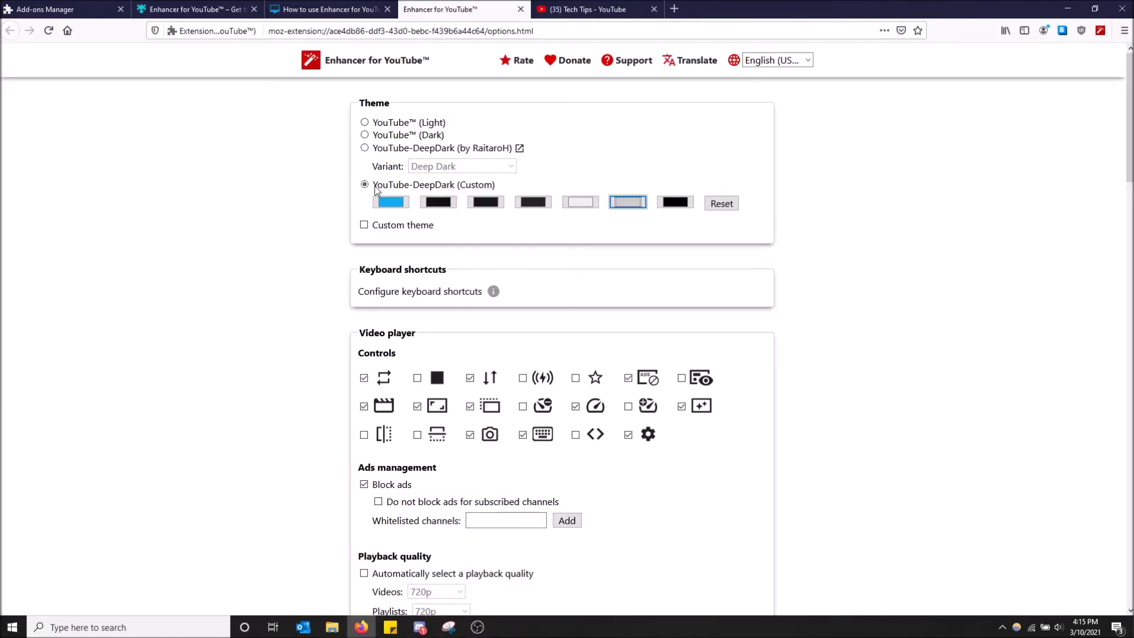
left_click(364, 225)
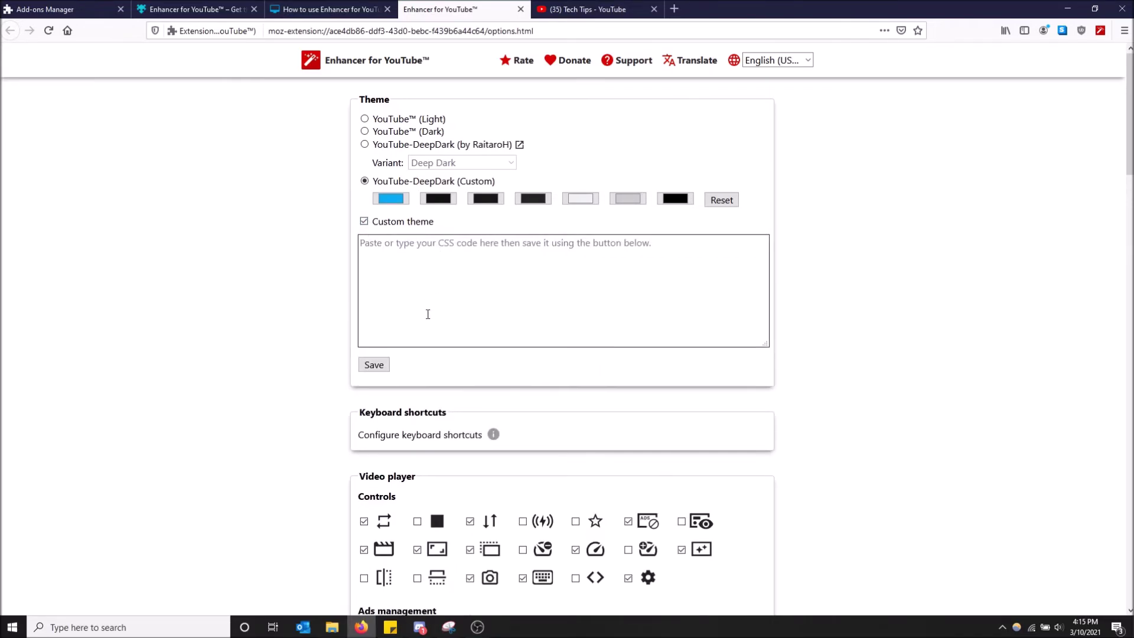
Step: Switch the theme from YouTube™ (Dark) to YouTube™ (Light) and view the Tech Tips channel
scroll(427, 317, "down", 5)
scroll(444, 322, "up", 3)
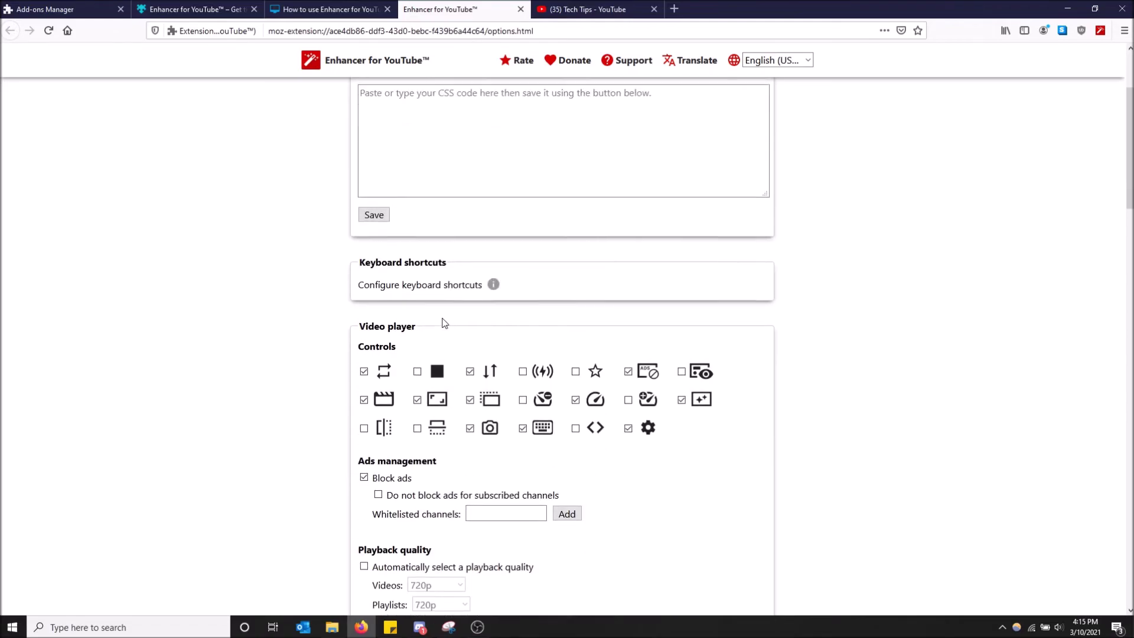
scroll(440, 319, "down", 5)
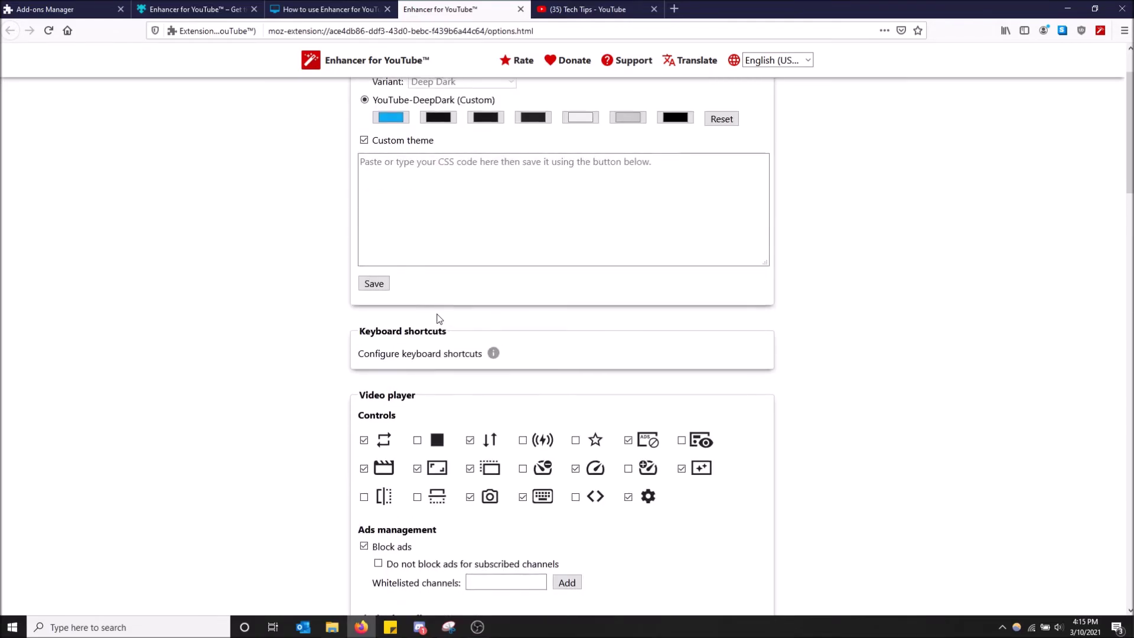
scroll(417, 347, "up", 6)
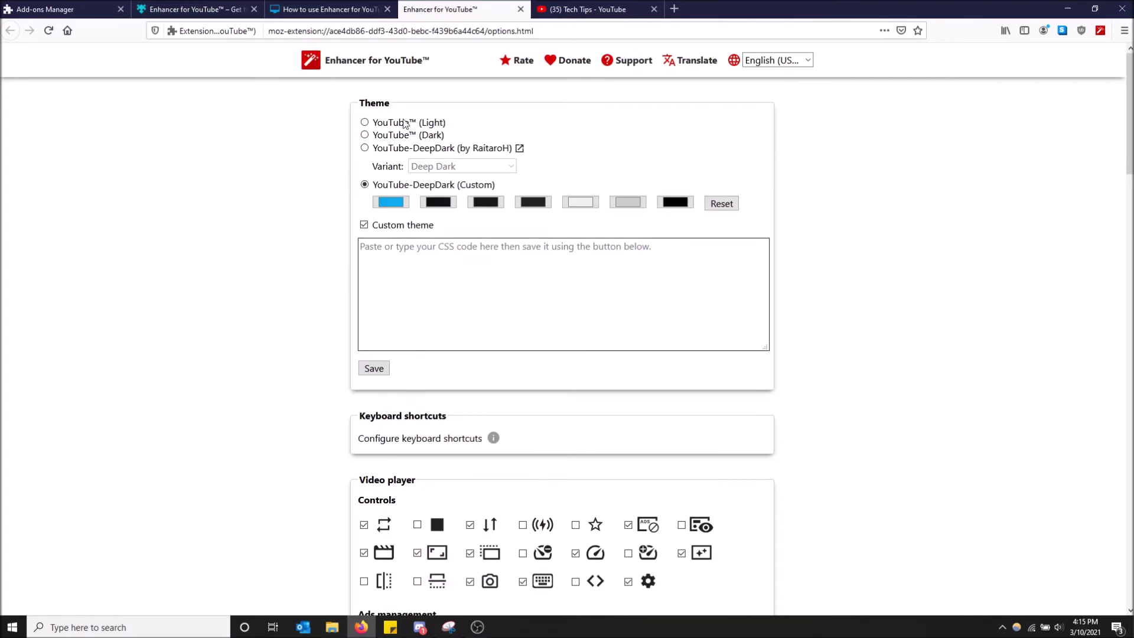
left_click(364, 136)
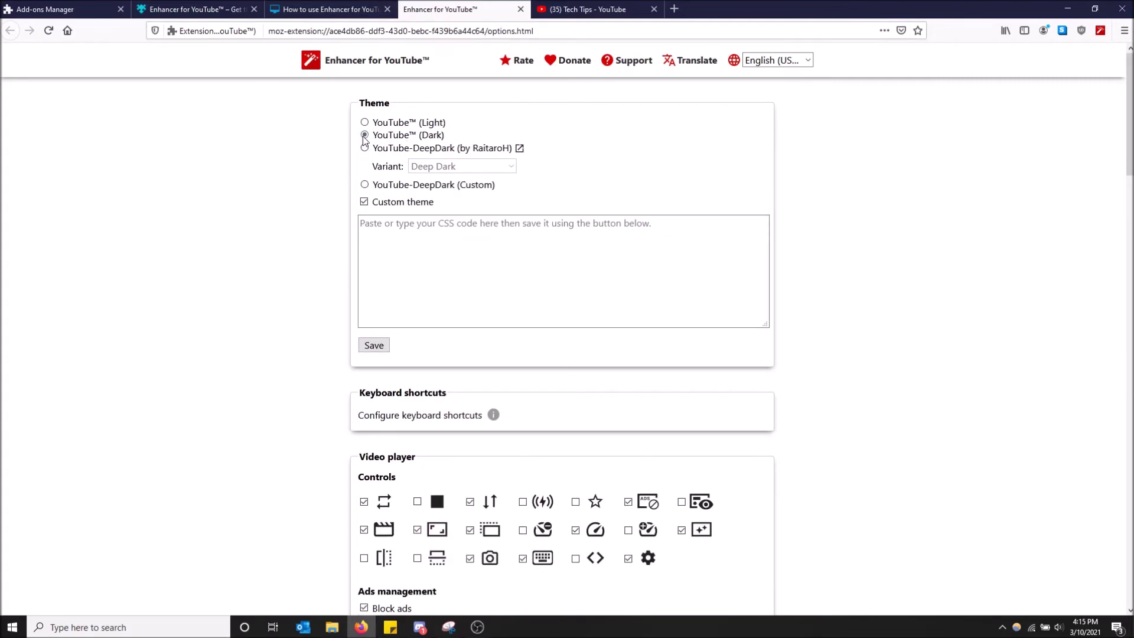
left_click(366, 123)
left_click(600, 5)
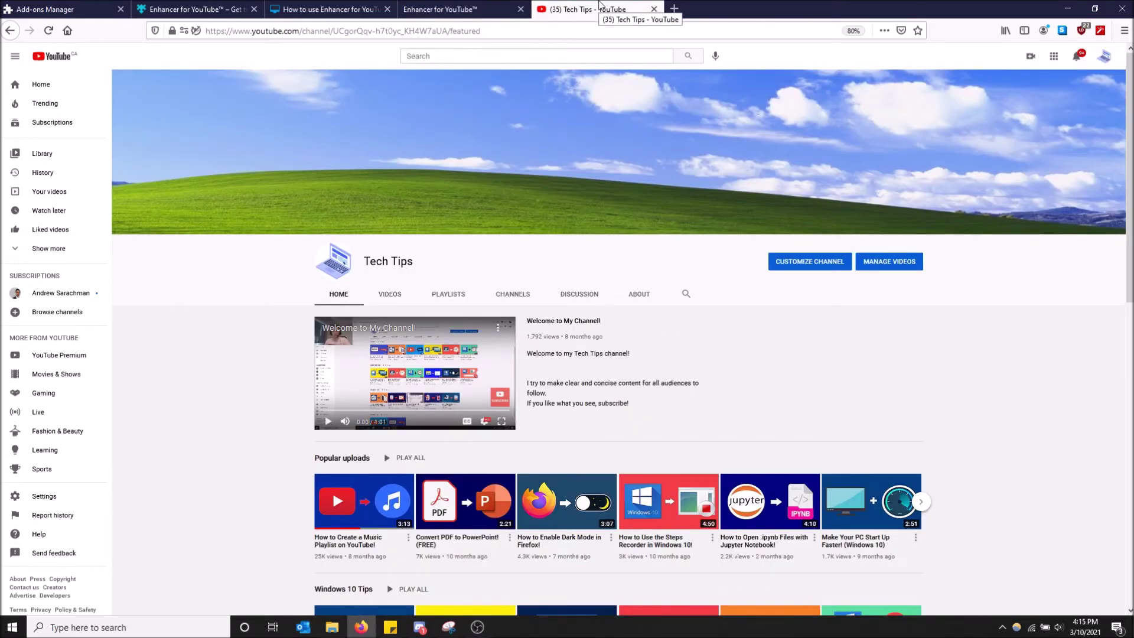